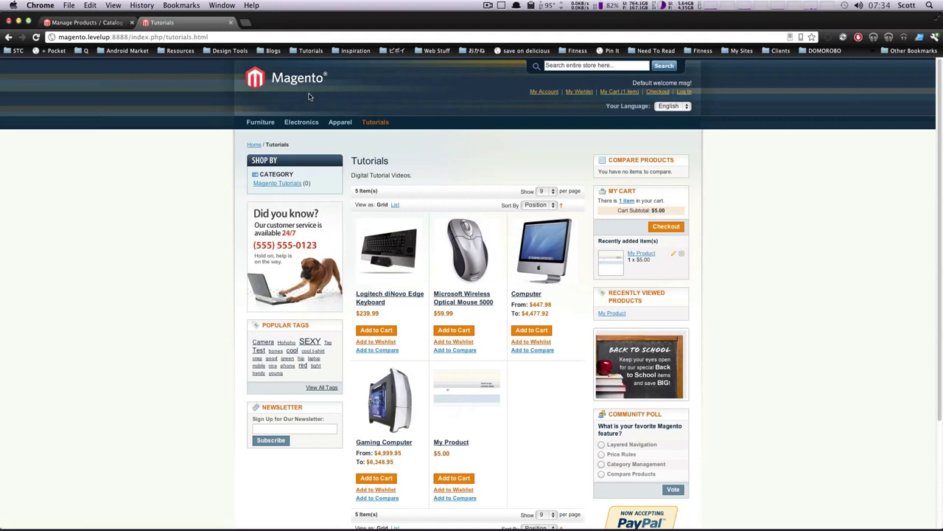
Open the New Tut 2 product in the admin catalog and show its associated products settings
click(100, 23)
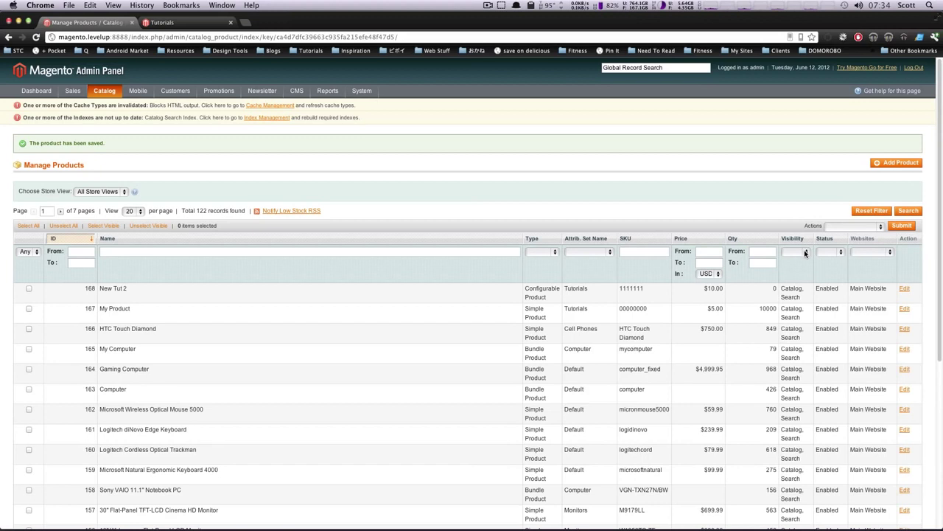
click(240, 293)
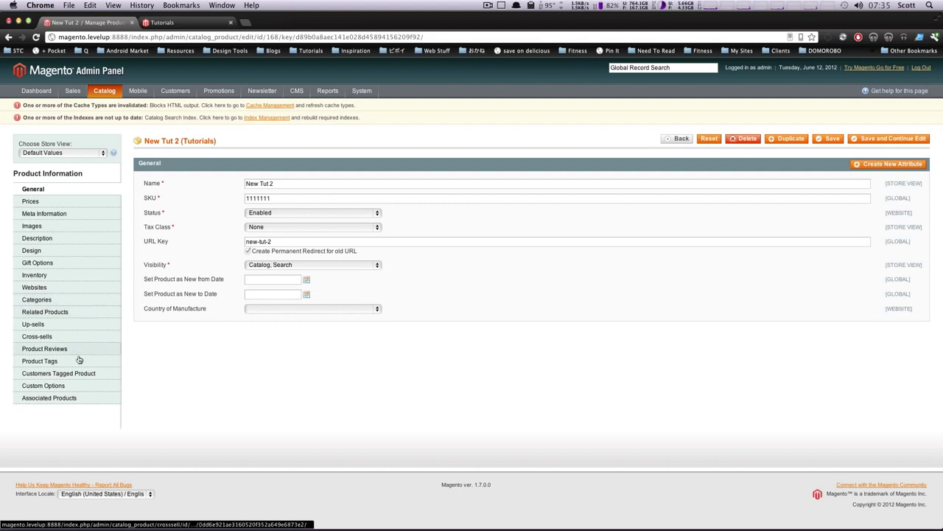
click(76, 401)
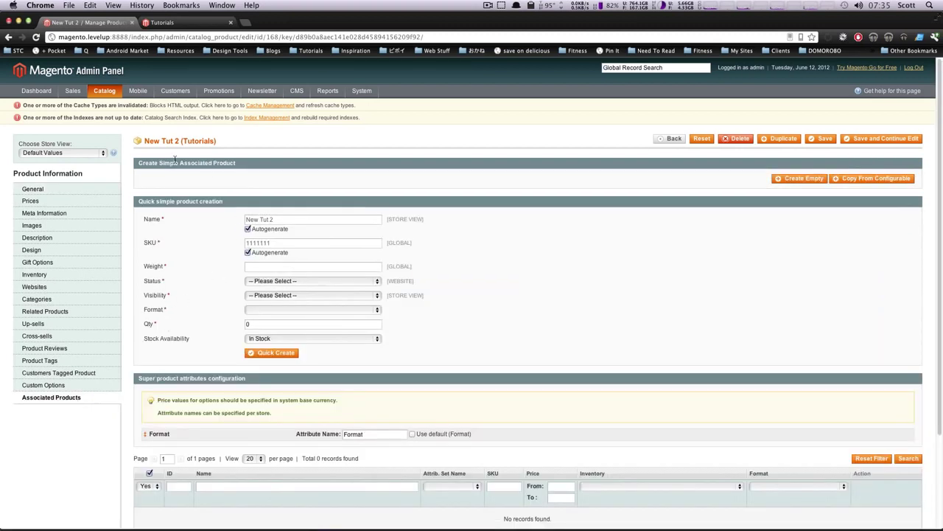
drag(159, 162, 228, 156)
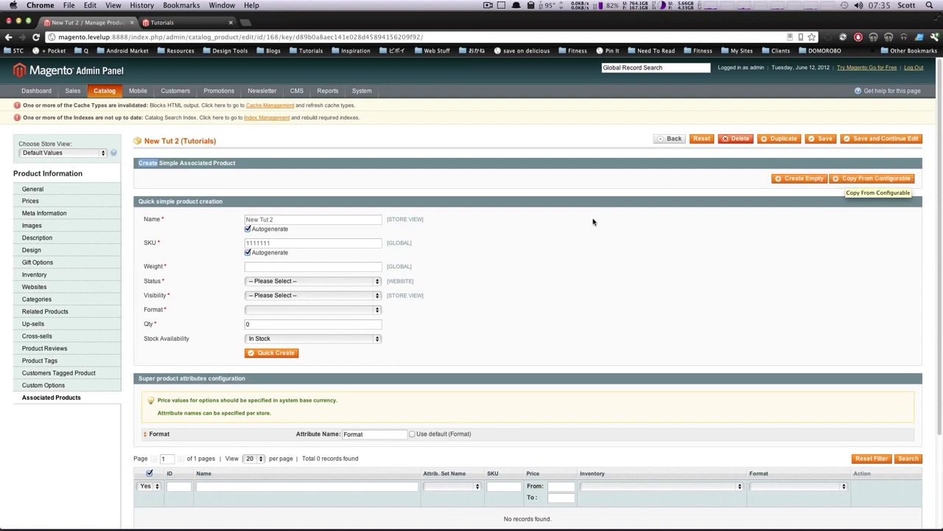
click(569, 233)
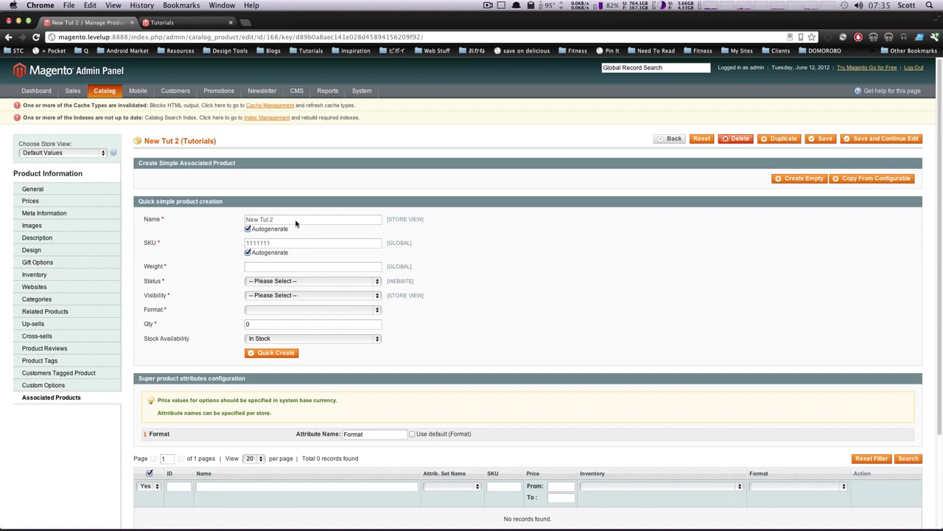
drag(274, 219, 236, 218)
drag(151, 200, 237, 200)
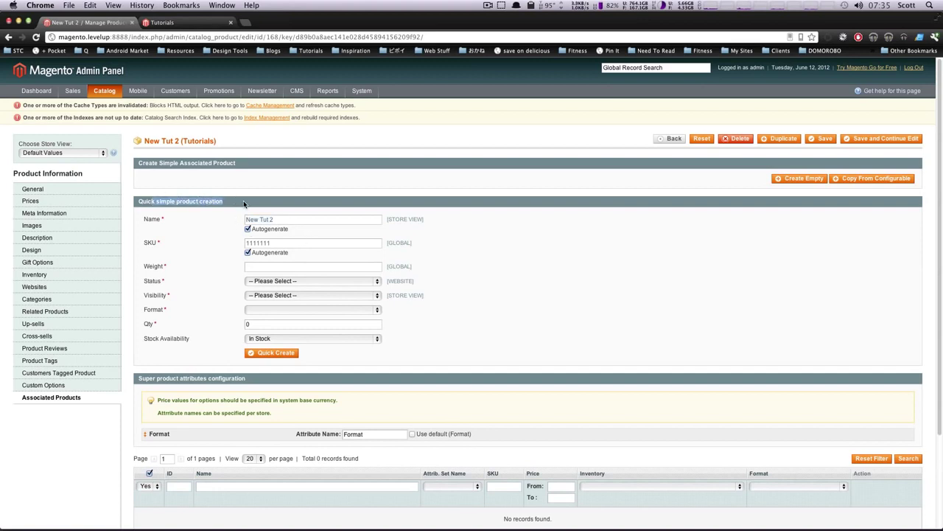
click(246, 206)
Name the quick simple product New Tut Mov without autogeneration, with weight 0, status Enabled and visibility Catalog, Search
click(249, 229)
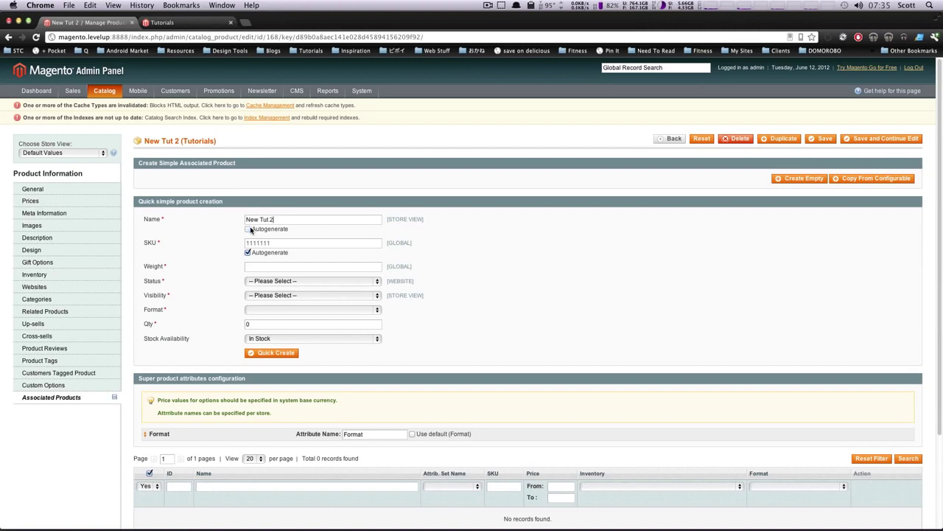
drag(274, 220, 204, 219)
text(New)
click(273, 280)
click(274, 289)
click(275, 295)
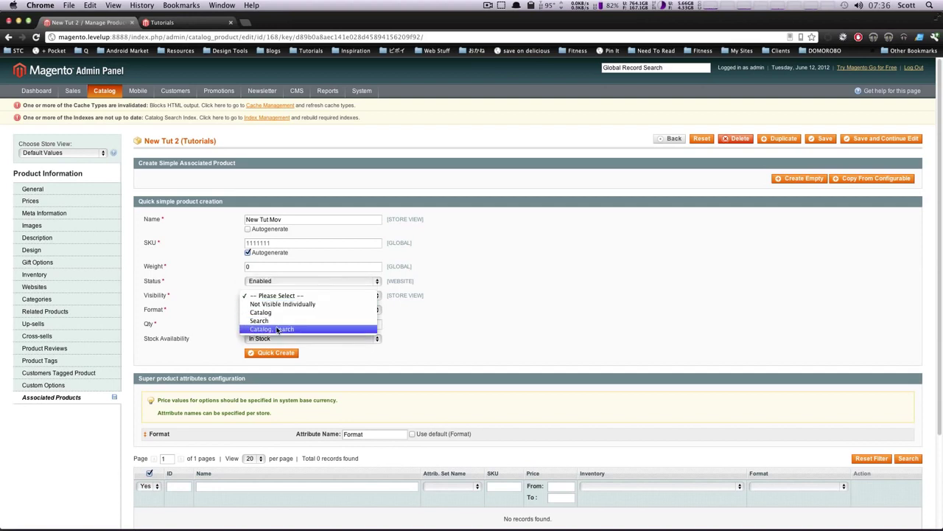
click(277, 330)
Choose mov as the format with a Fixed price type, set the quantity to 100000 and quick-create the simple product
click(275, 310)
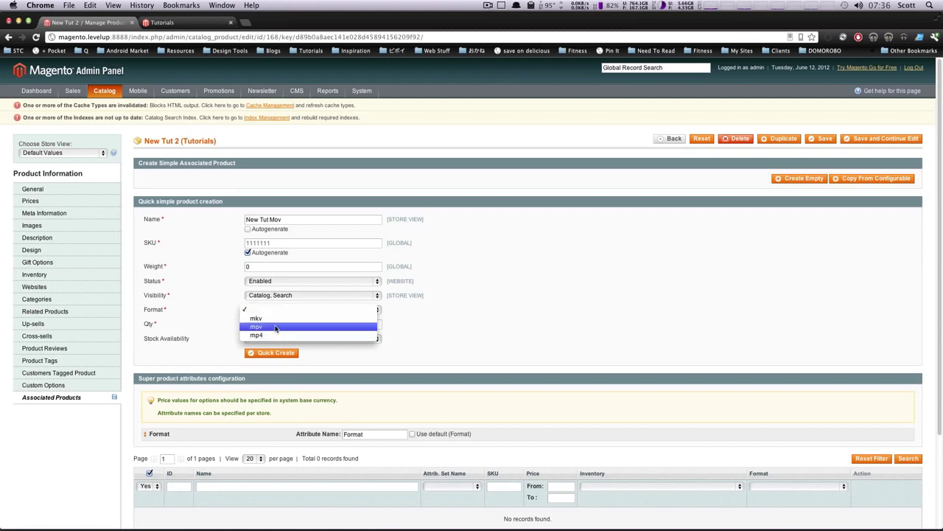
click(276, 327)
click(267, 334)
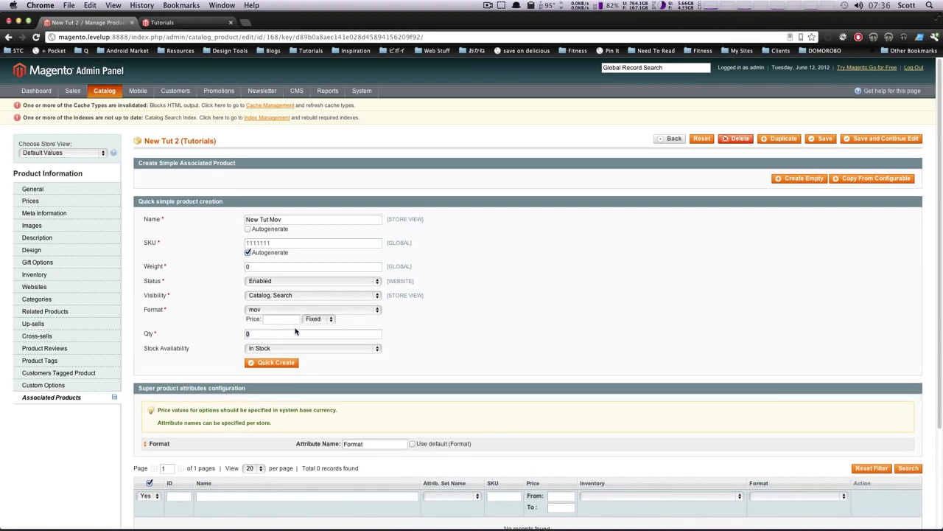
text(100000)
click(299, 319)
click(264, 310)
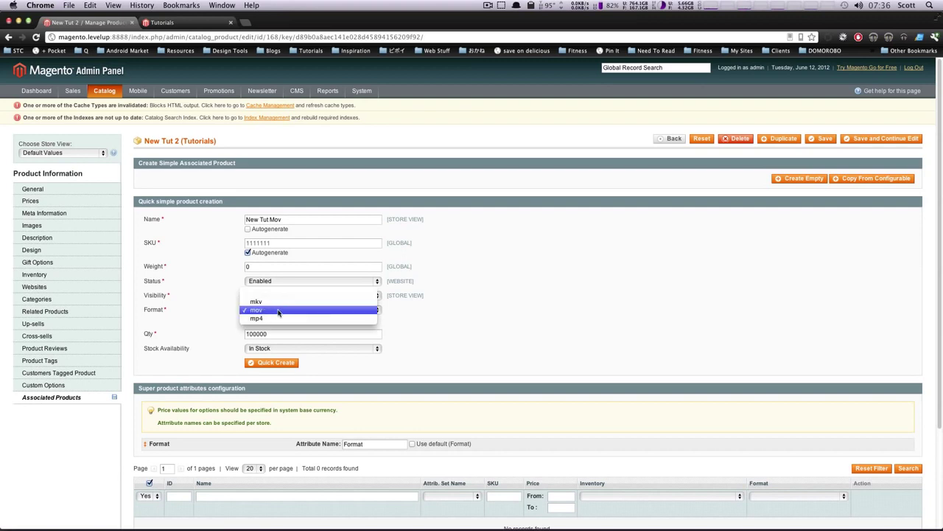
click(279, 310)
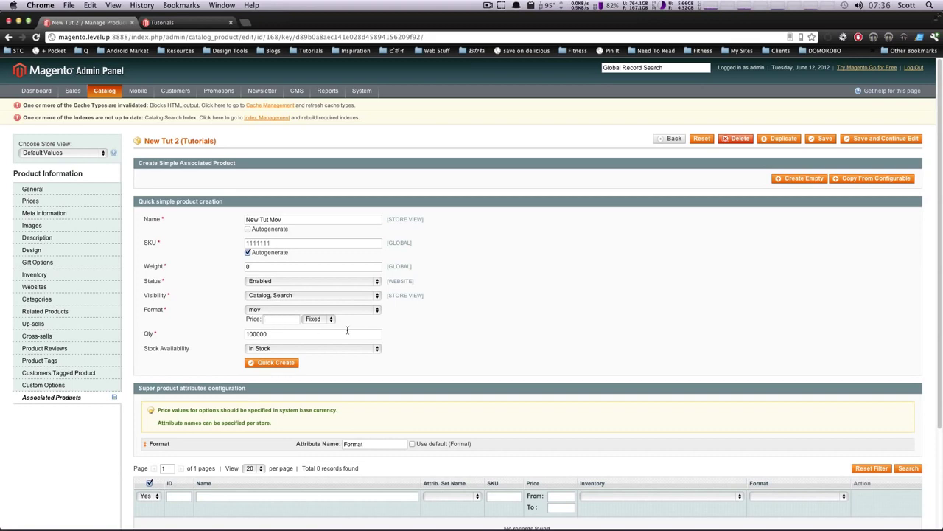
click(317, 319)
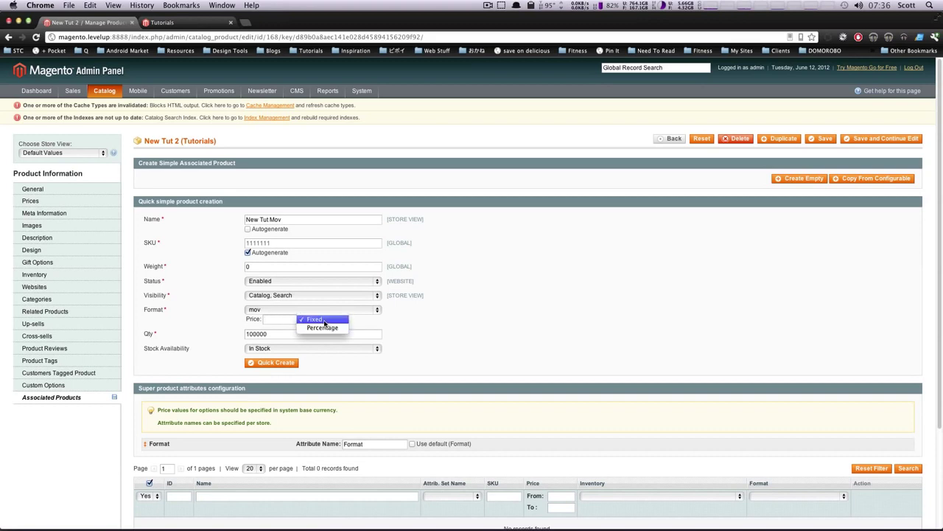
click(324, 321)
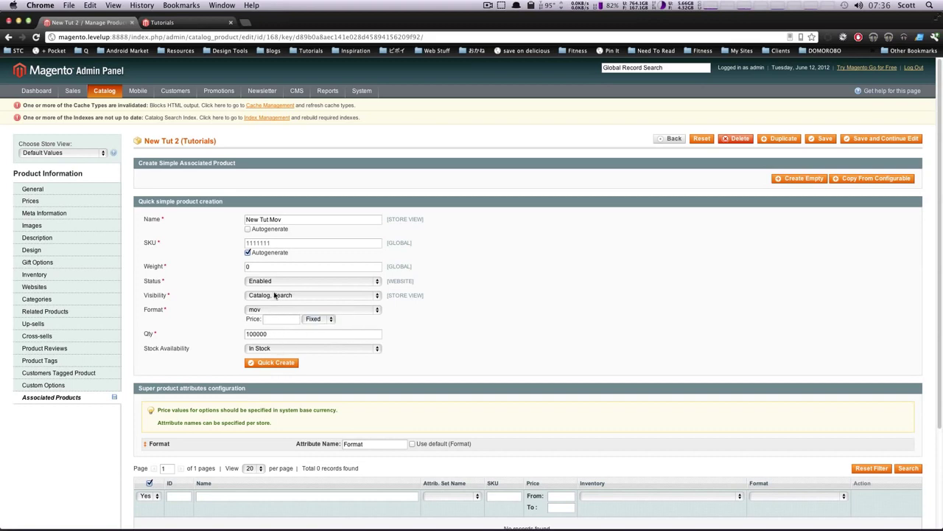
click(269, 365)
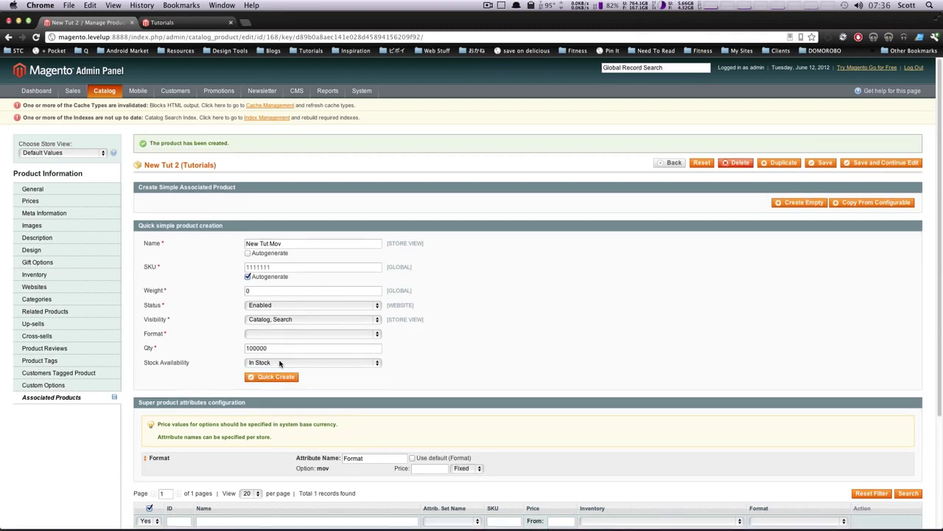
Quick-create a second simple product named New Tut Mkv with format mkv and a fixed price of 15
scroll(280, 362, down, 3)
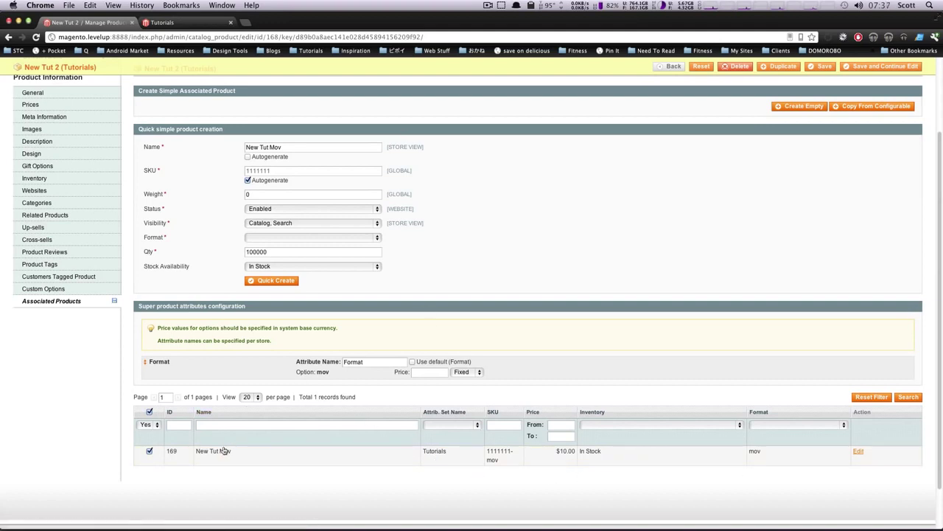
scroll(245, 437, up, 3)
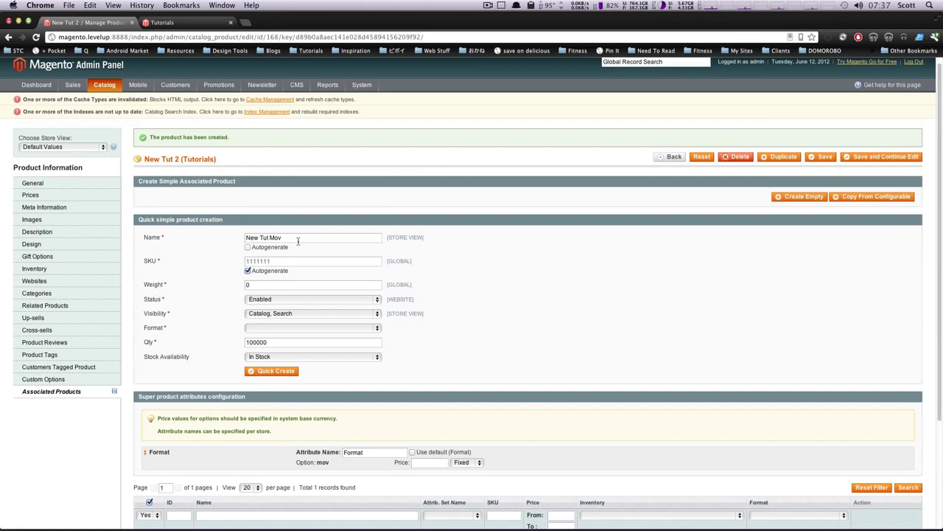
double_click(294, 241)
text(M4)
click(299, 330)
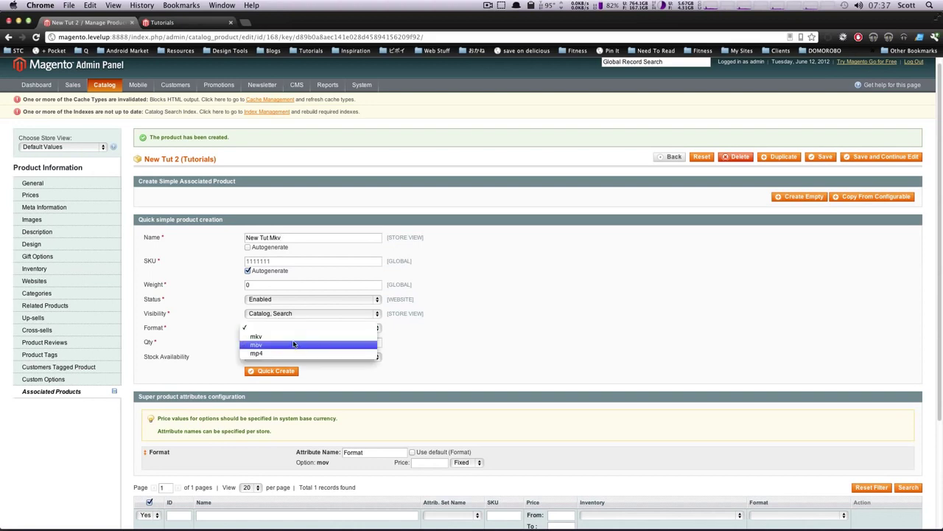
click(341, 341)
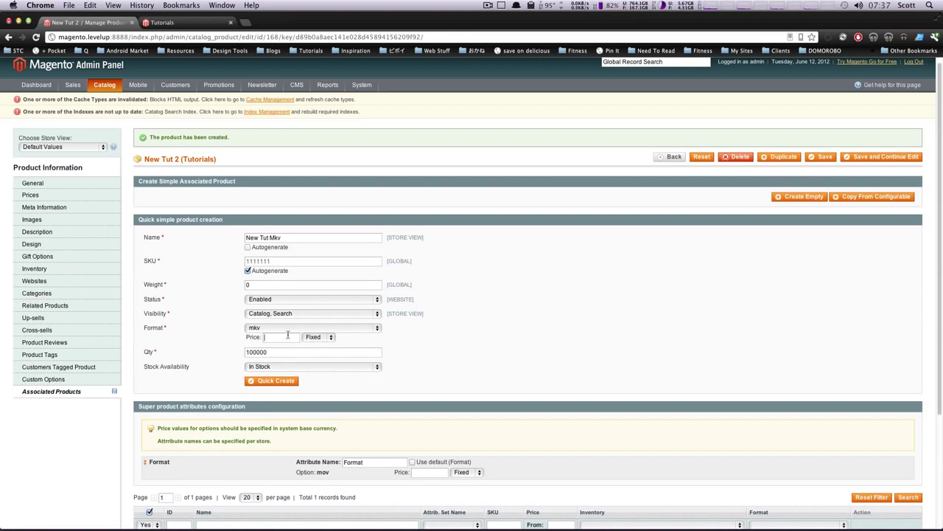
text(15.00)
click(269, 382)
Quick-create a third simple product named New Tut Mp4 with format mp4 and no extra price
scroll(472, 419, down, 2)
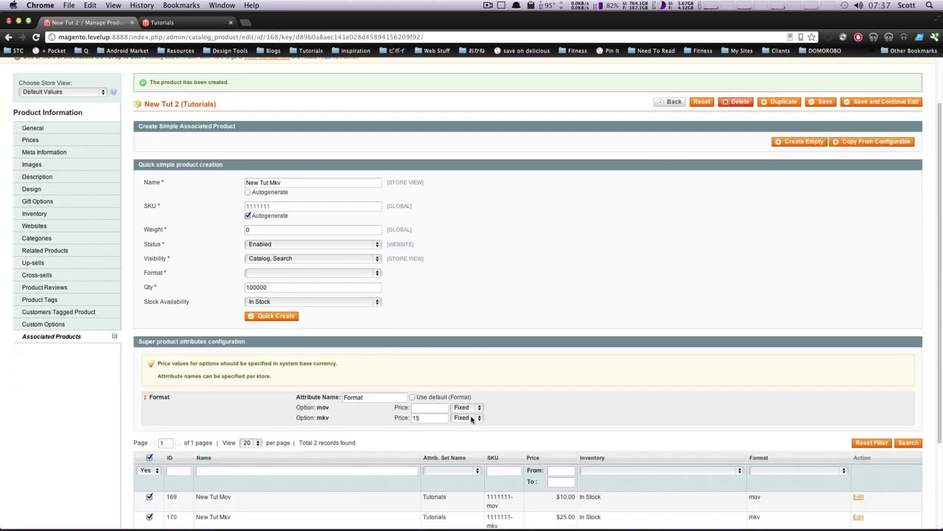
scroll(472, 419, down, 3)
scroll(584, 440, up, 5)
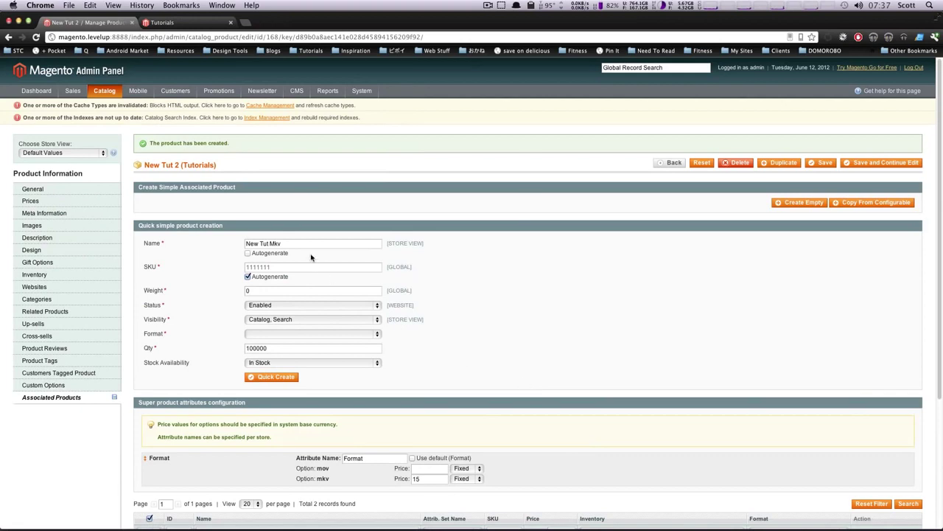
double_click(274, 243)
text(M)
click(277, 338)
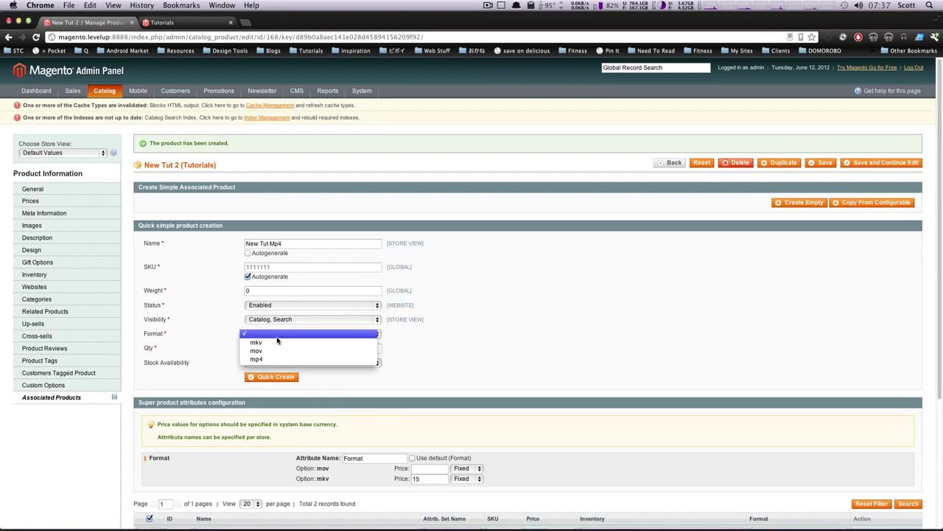
click(283, 360)
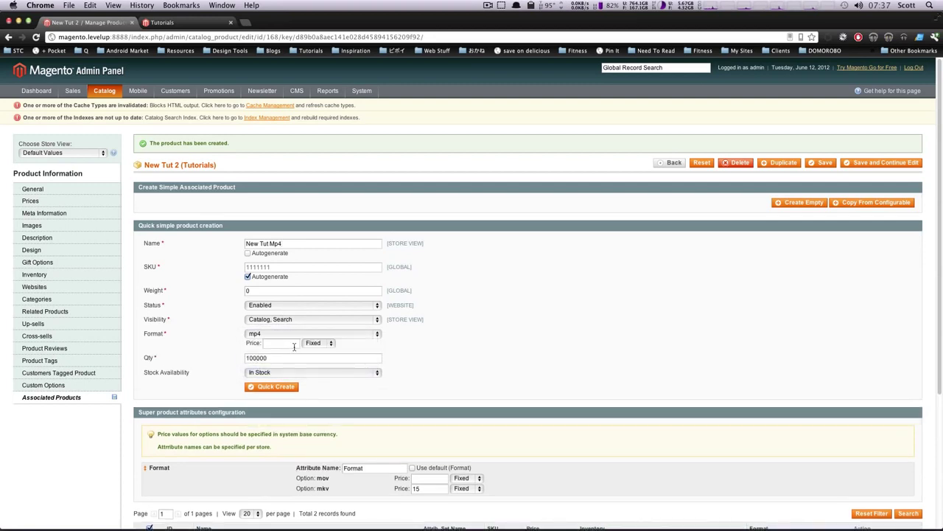
click(267, 388)
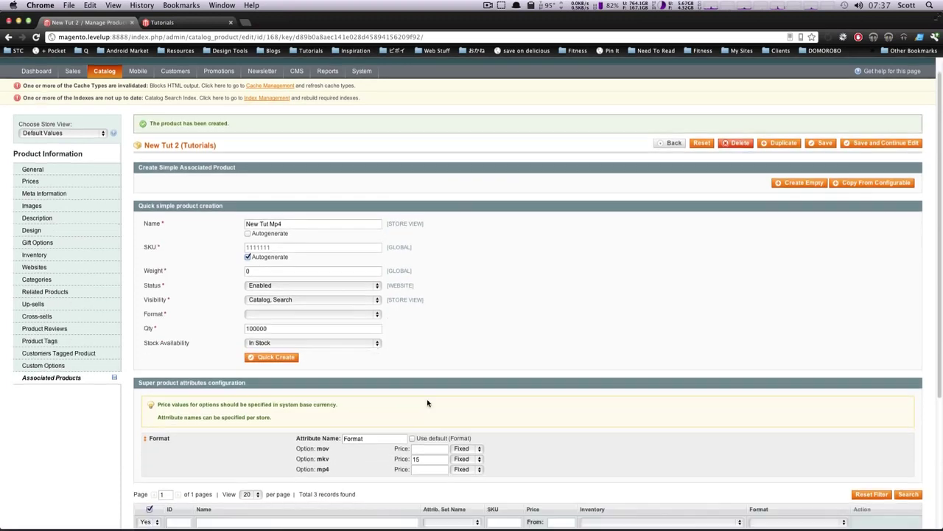
Check the associated products list and save the New Tut 2 configurable product
scroll(426, 403, down, 5)
scroll(578, 404, up, 5)
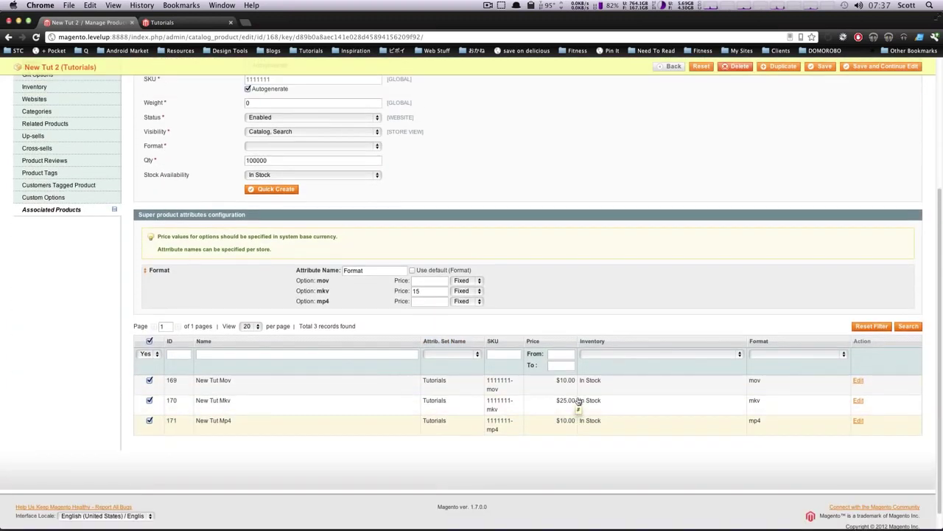
scroll(418, 417, up, 3)
scroll(464, 406, down, 5)
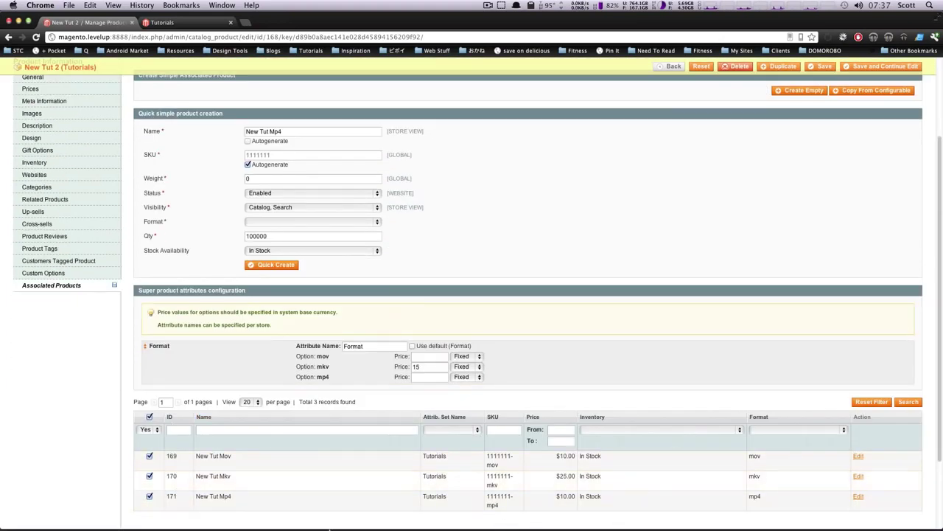
scroll(490, 368, up, 3)
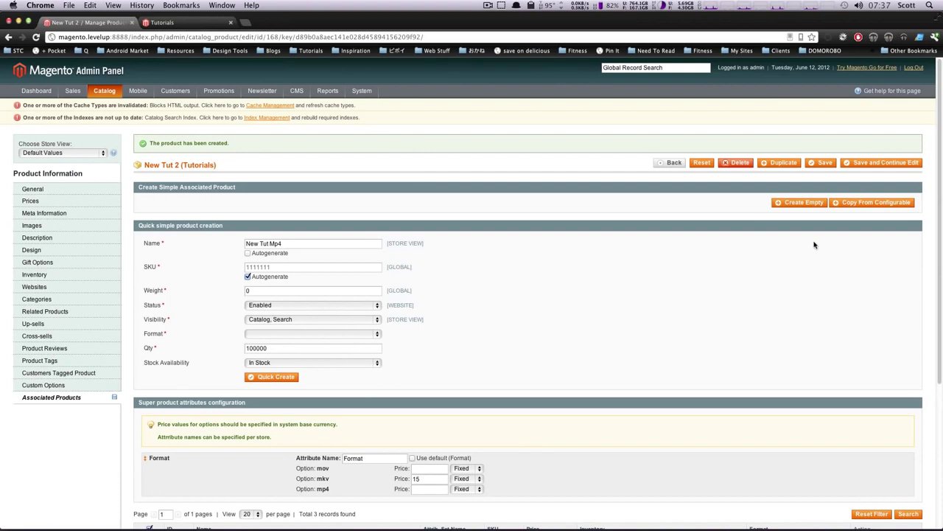
click(818, 164)
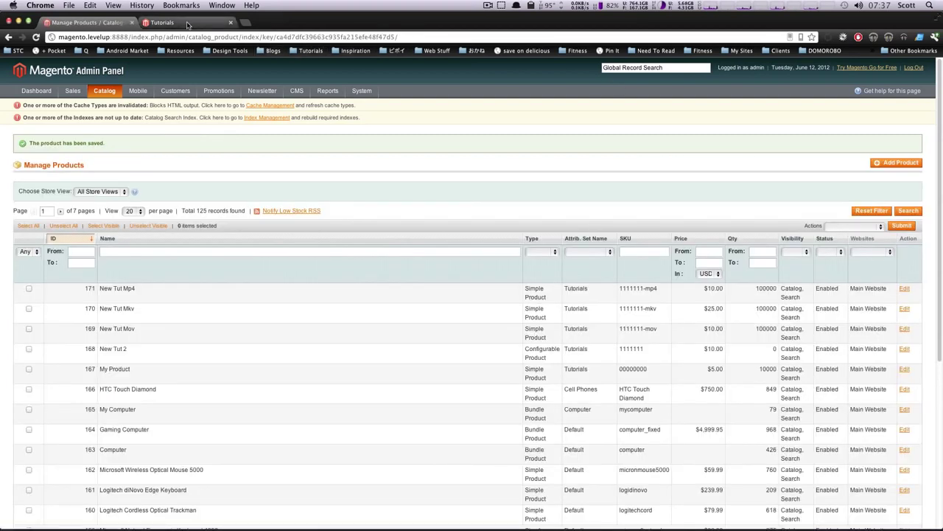
Reload the storefront's Tutorials category and open the New Tut 2 product page
click(187, 23)
key(super+r)
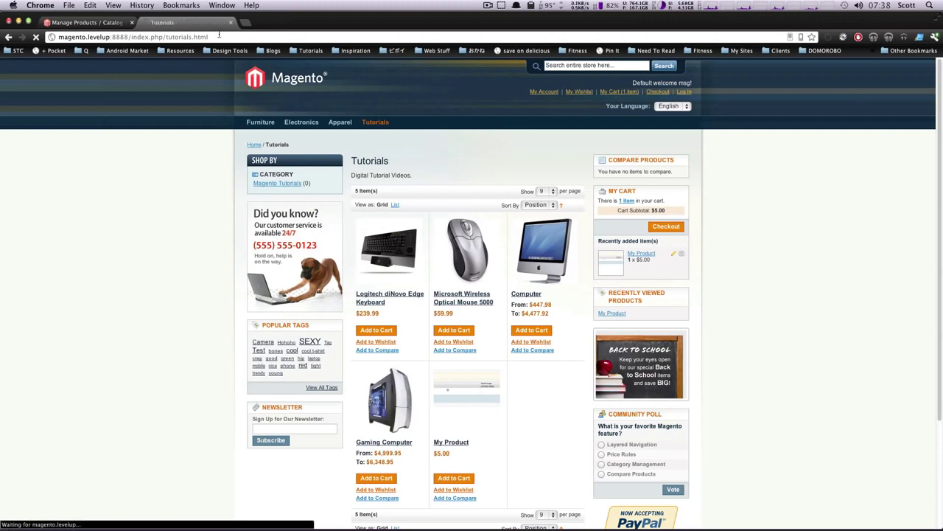
scroll(302, 129, down, 2)
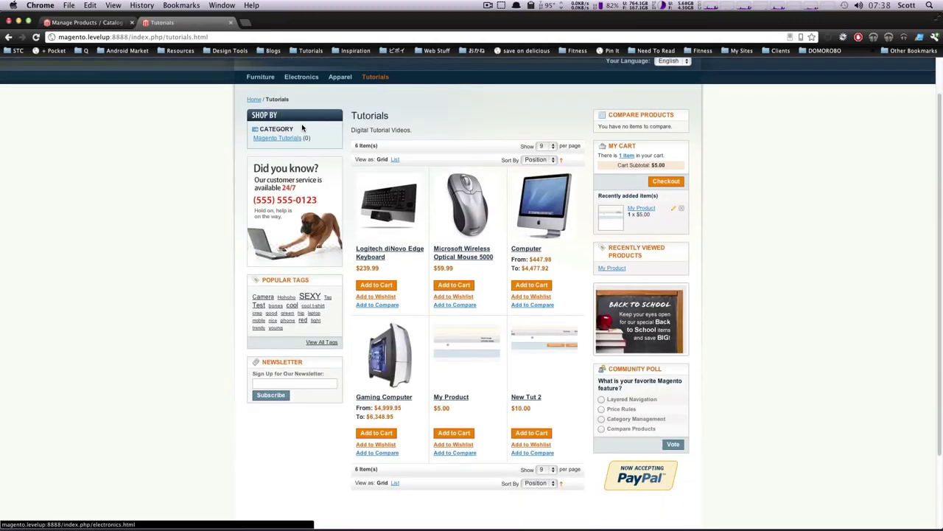
click(530, 402)
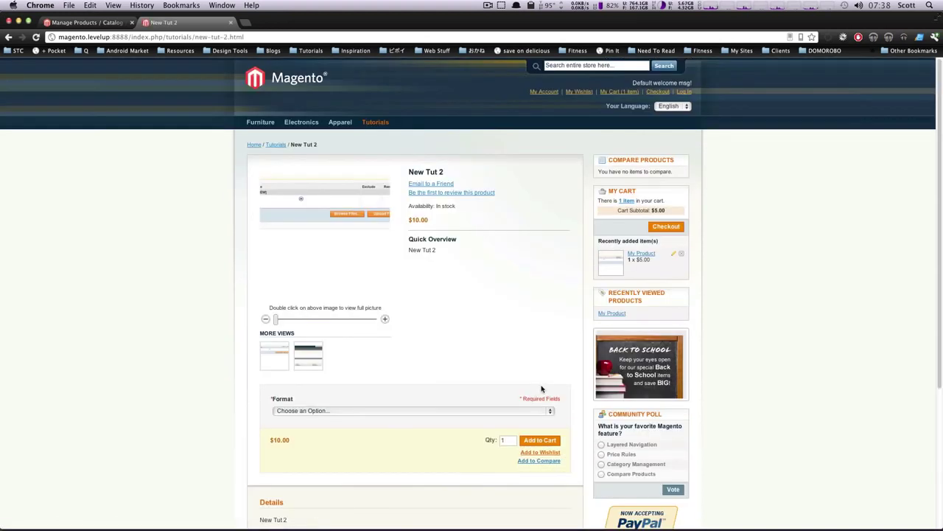
View both additional product images of New Tut 2 at full size and close each image window
click(308, 365)
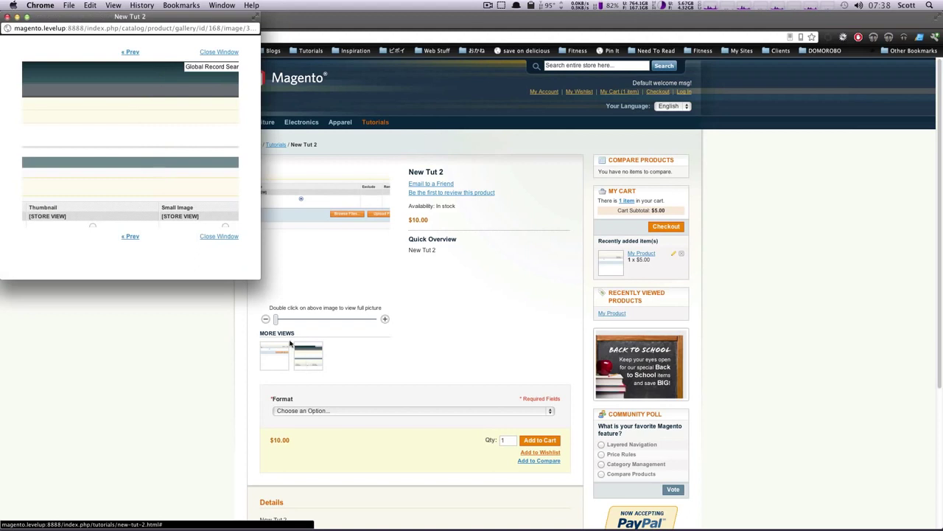
click(7, 16)
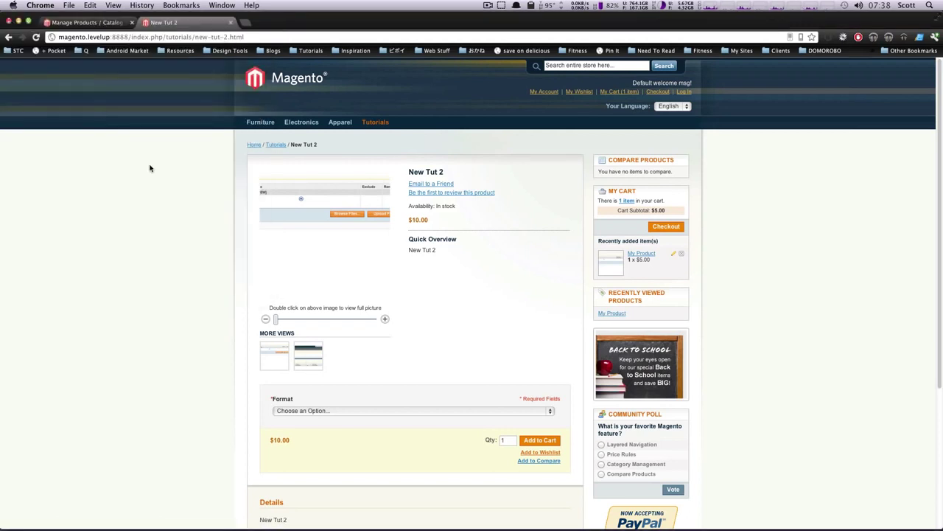
click(282, 353)
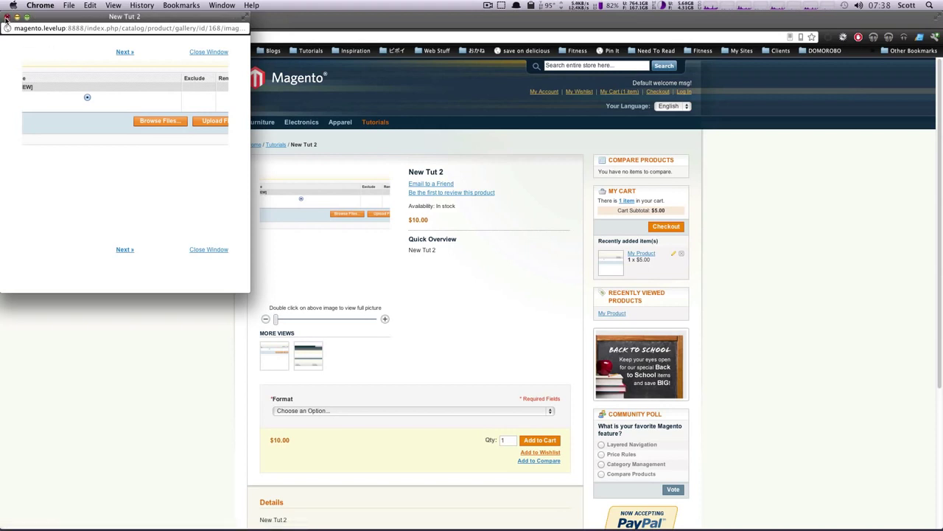
click(6, 17)
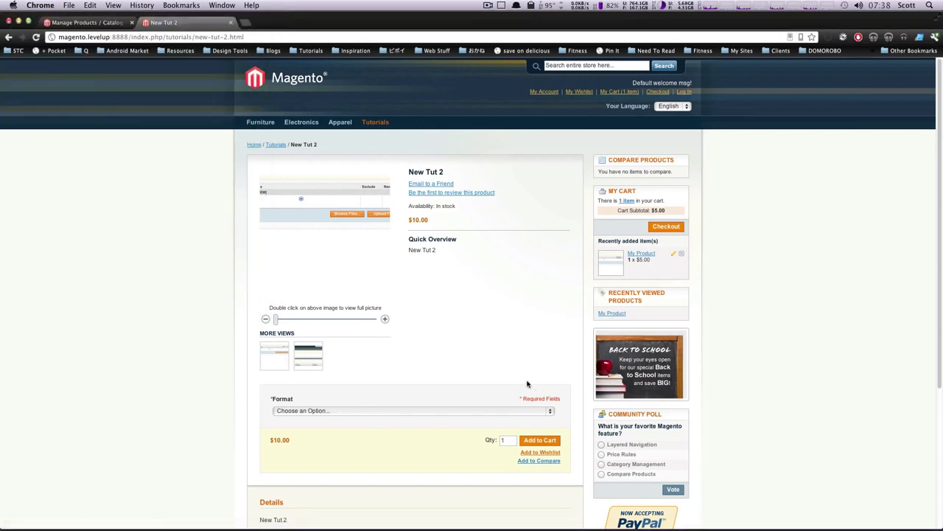
Select the mkv format on the New Tut 2 product page and check the updated price
scroll(372, 306, down, 3)
scroll(387, 318, up, 2)
scroll(387, 317, up, 1)
click(410, 411)
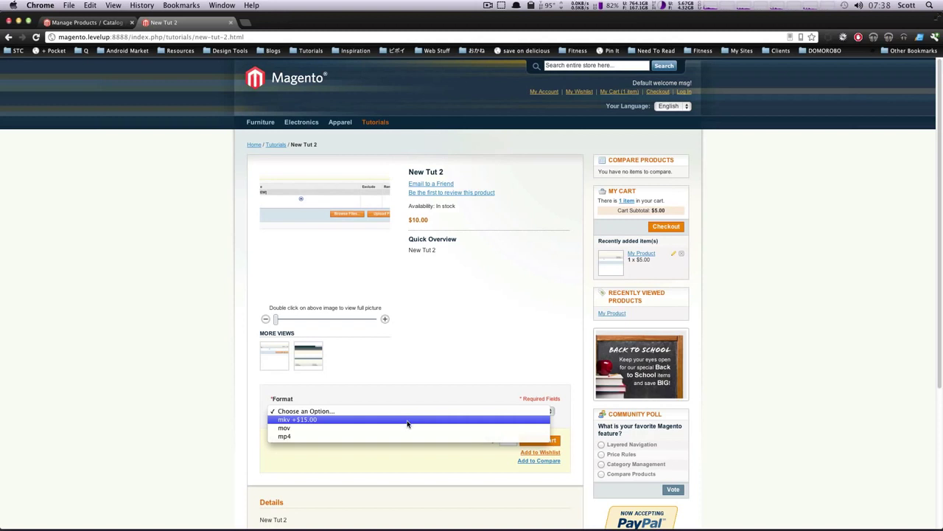
click(400, 421)
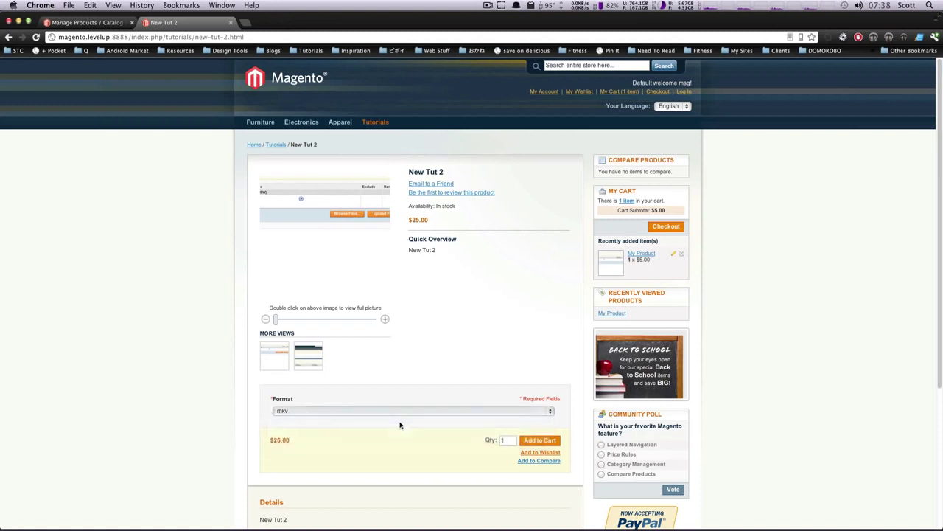
drag(409, 220, 459, 337)
Switch the format to mov, back to mkv and on to mp4 to compare the prices
click(434, 411)
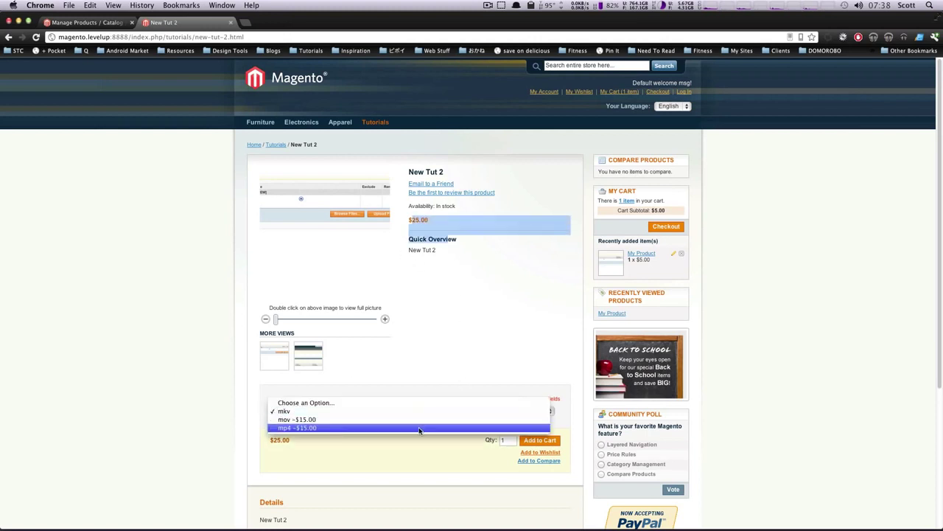
click(416, 419)
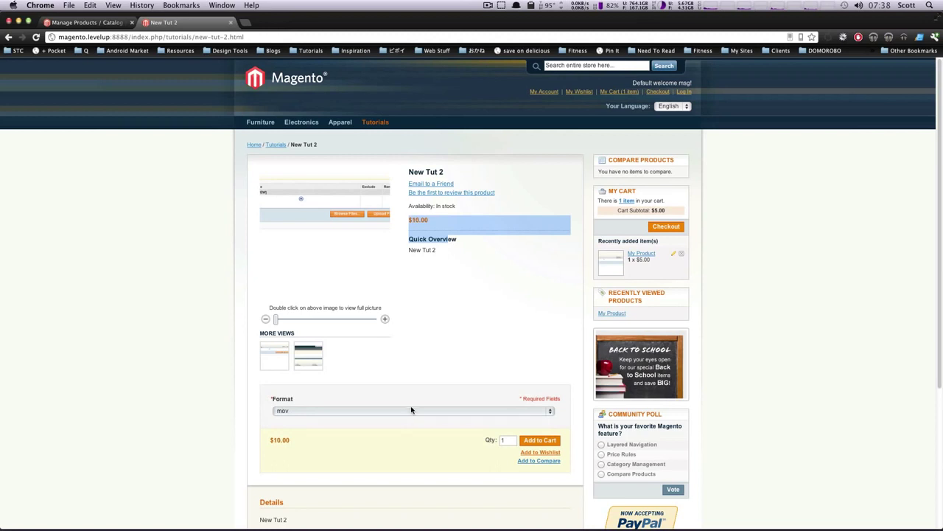
click(410, 412)
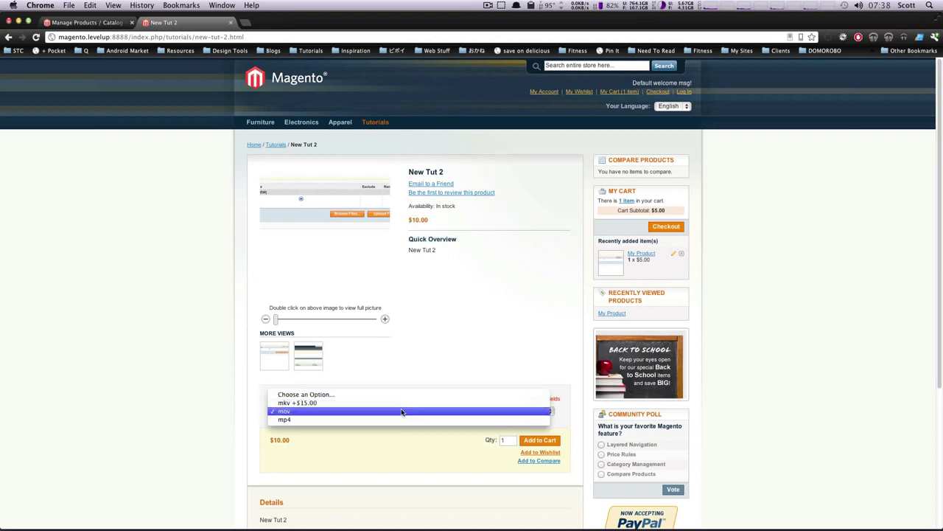
click(403, 403)
click(400, 411)
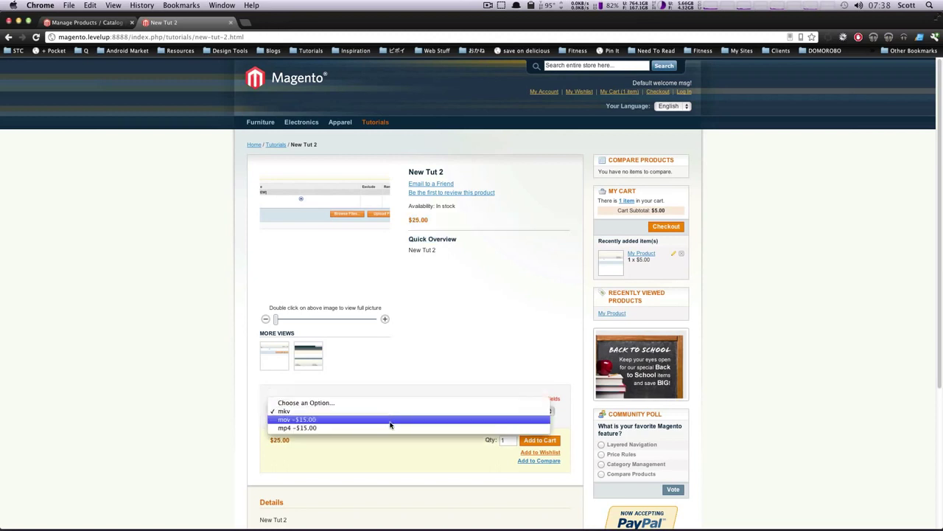
click(390, 428)
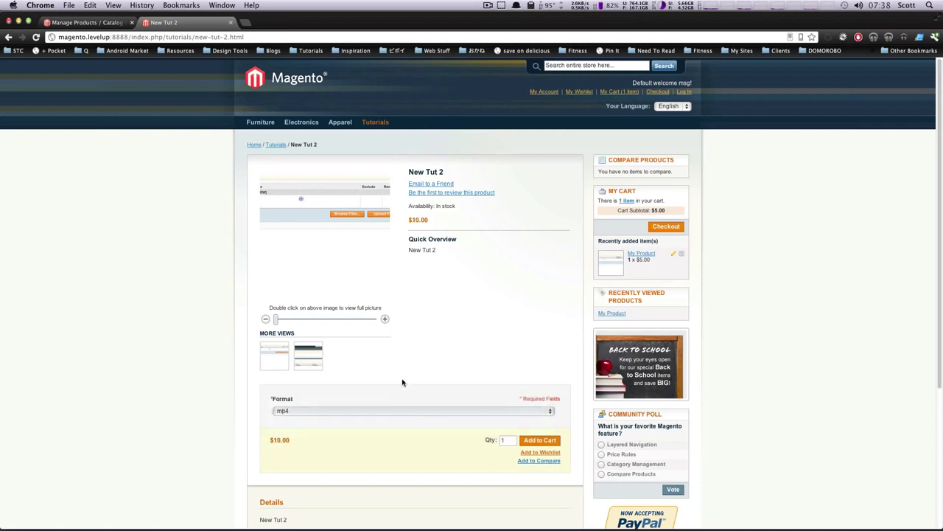
Clear the format selection and try to add New Tut 2 to the cart without a format
scroll(403, 382, down, 5)
click(356, 280)
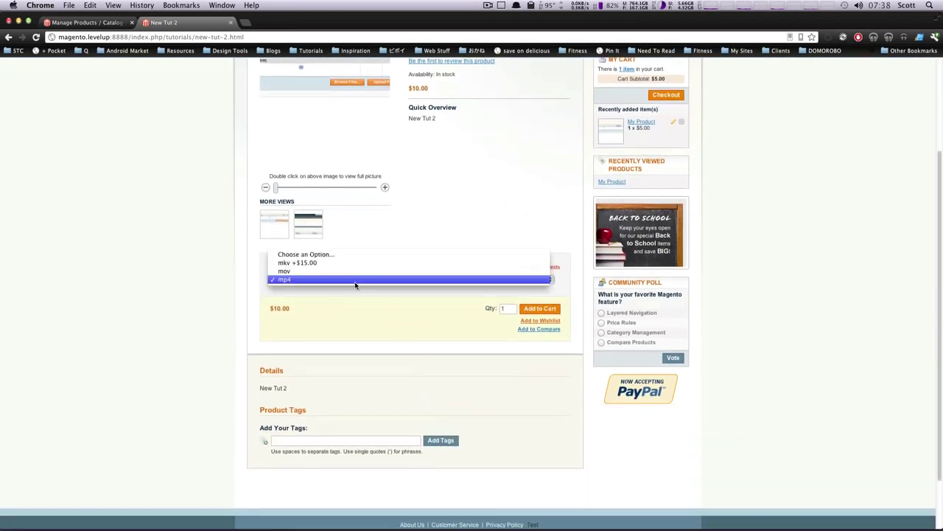
click(322, 255)
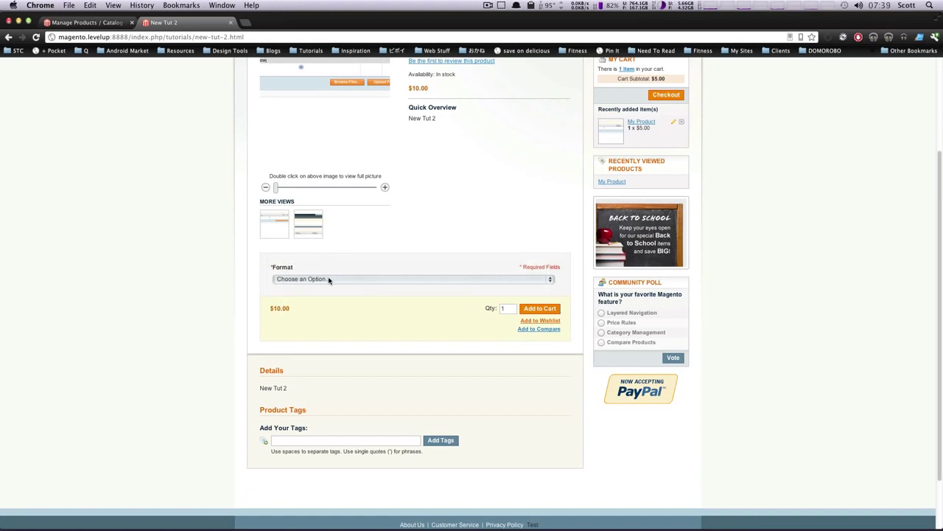
drag(421, 272, 535, 270)
click(553, 270)
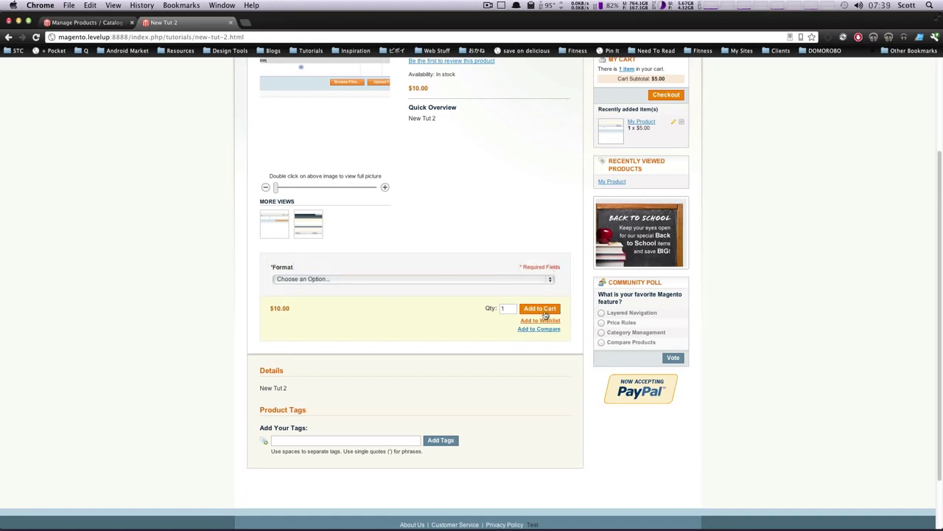
click(546, 309)
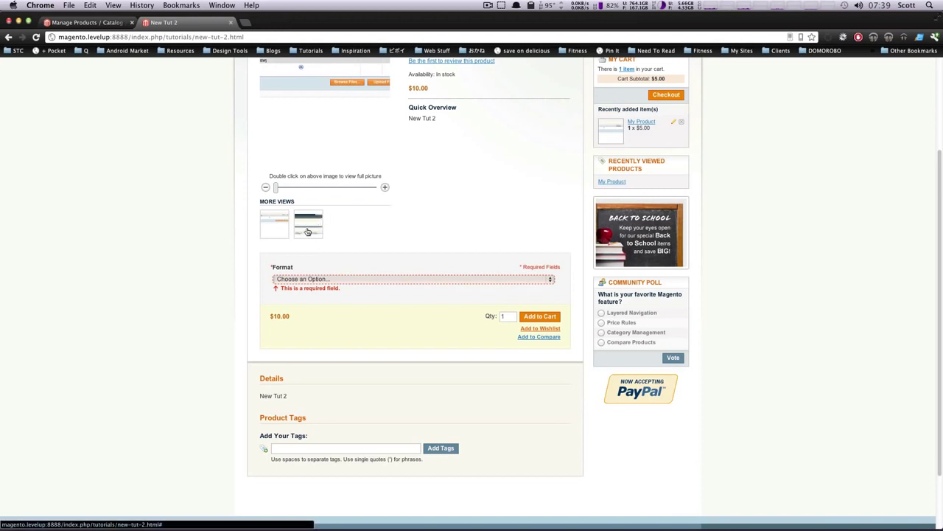
Add New Tut 2 to the cart in mkv format and check its entry in the shopping cart
click(400, 280)
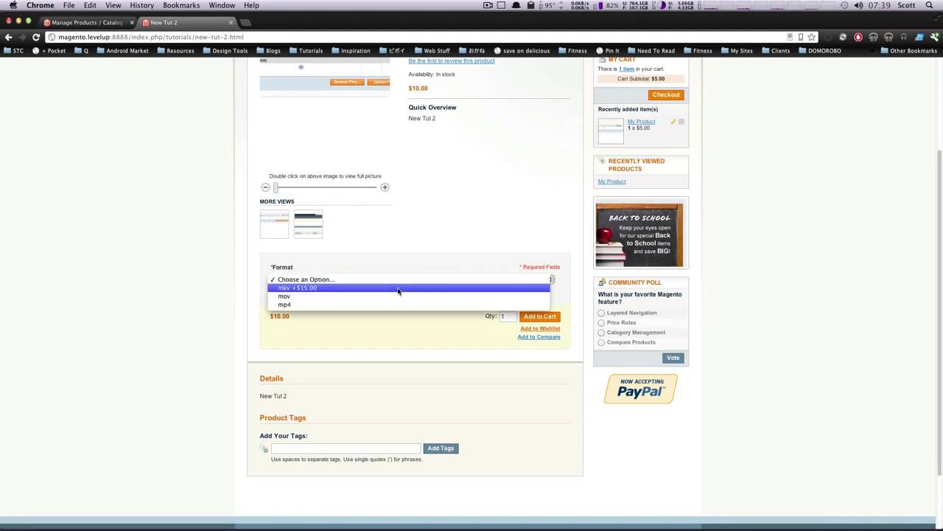
click(397, 292)
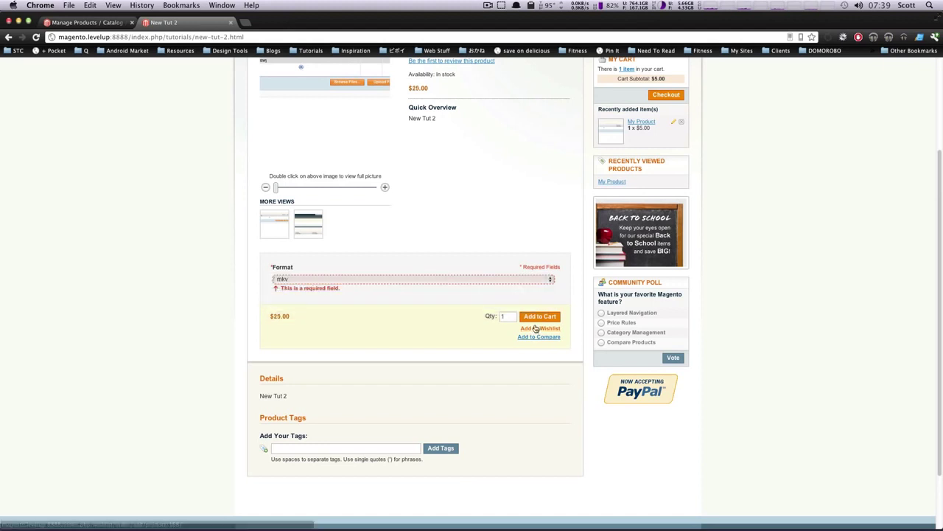
click(540, 316)
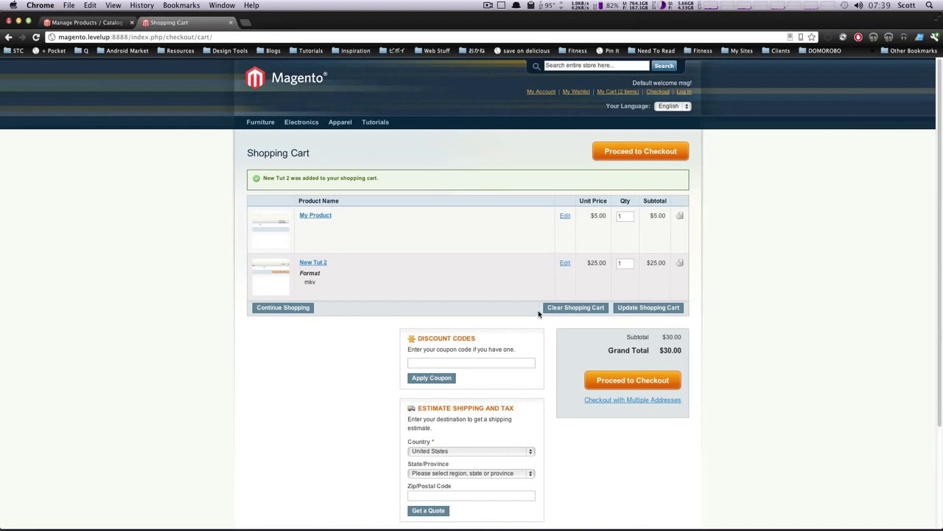
drag(456, 270, 307, 280)
click(334, 264)
drag(320, 274, 301, 272)
click(326, 282)
In the Magento admin's product management, start a new Configurable Product with the Shirts T attribute set
click(53, 23)
click(110, 104)
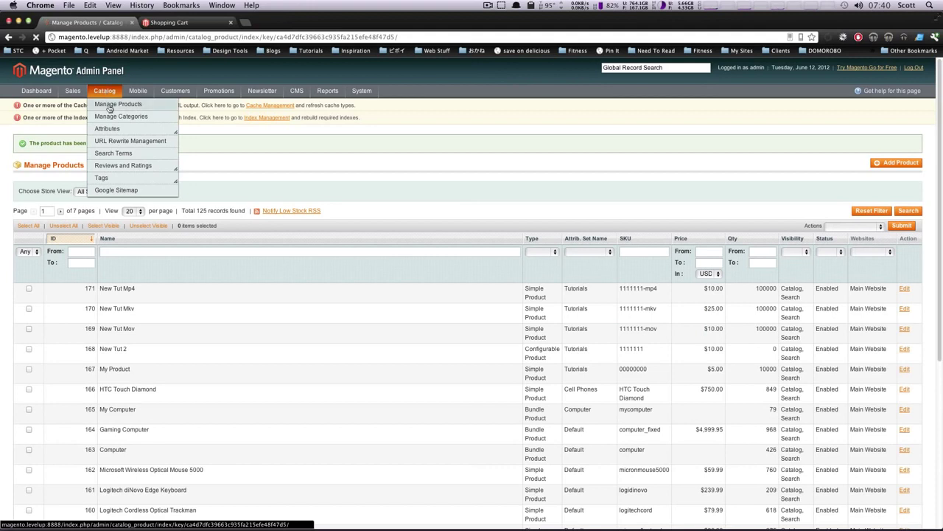
click(881, 139)
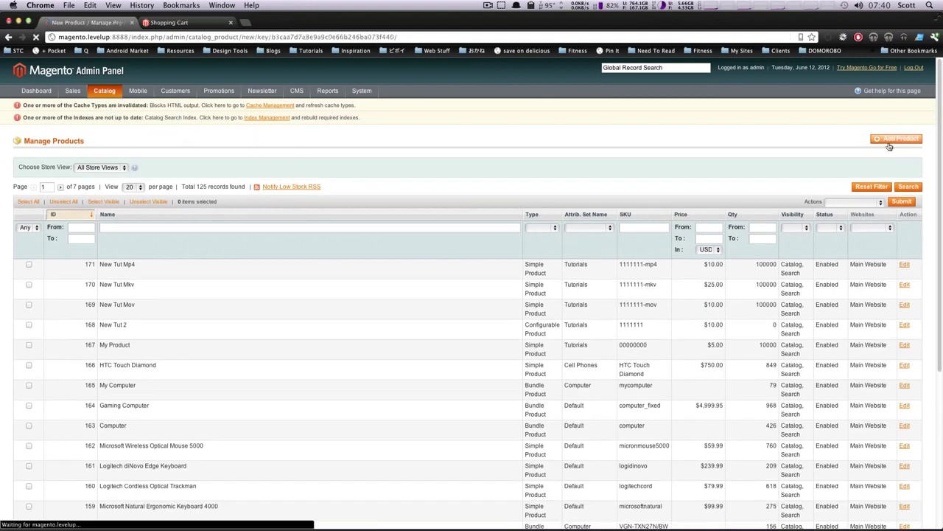
click(360, 182)
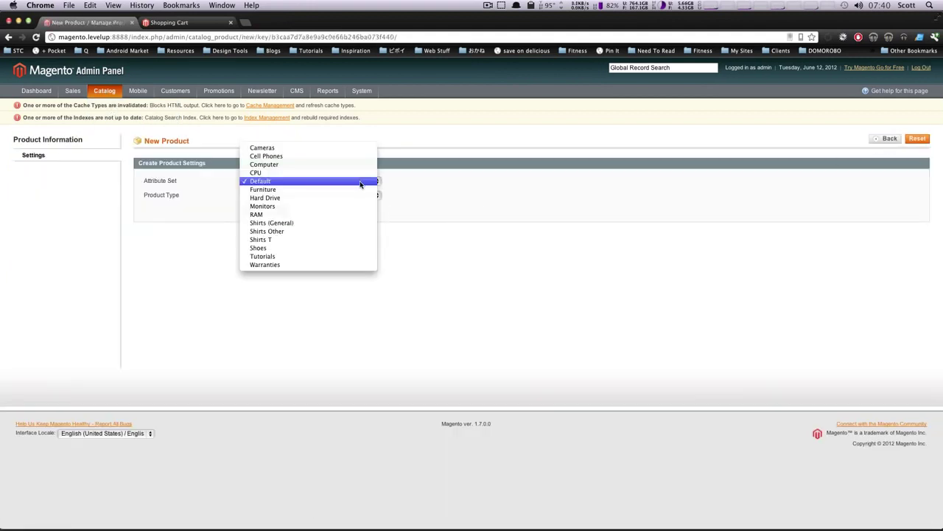
click(347, 240)
click(301, 199)
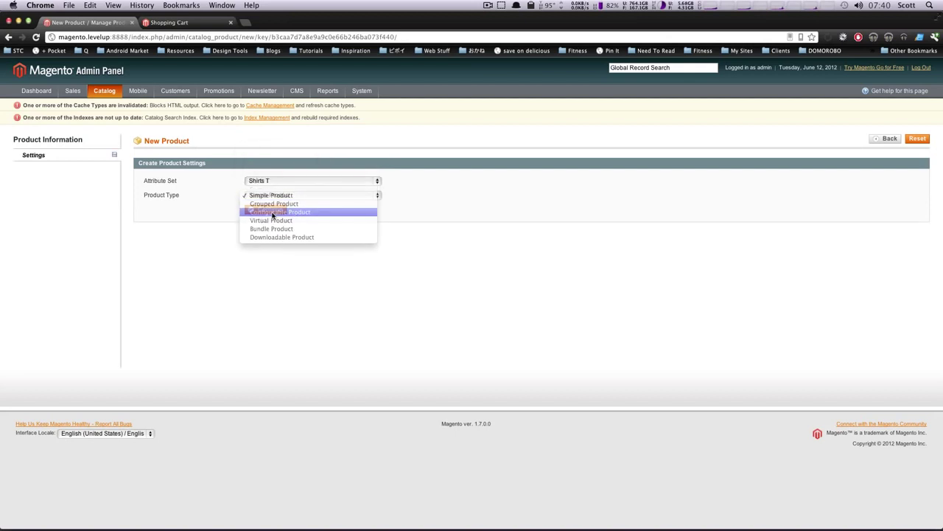
click(276, 210)
click(267, 211)
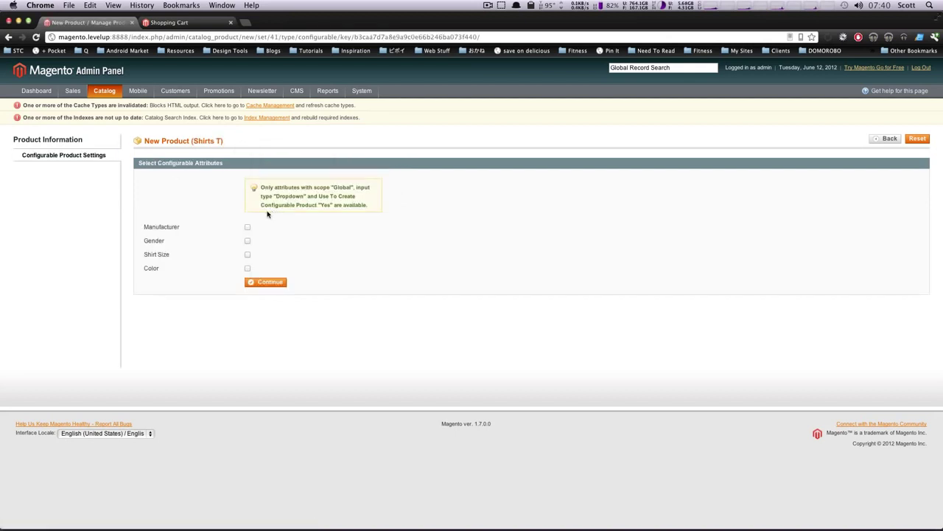